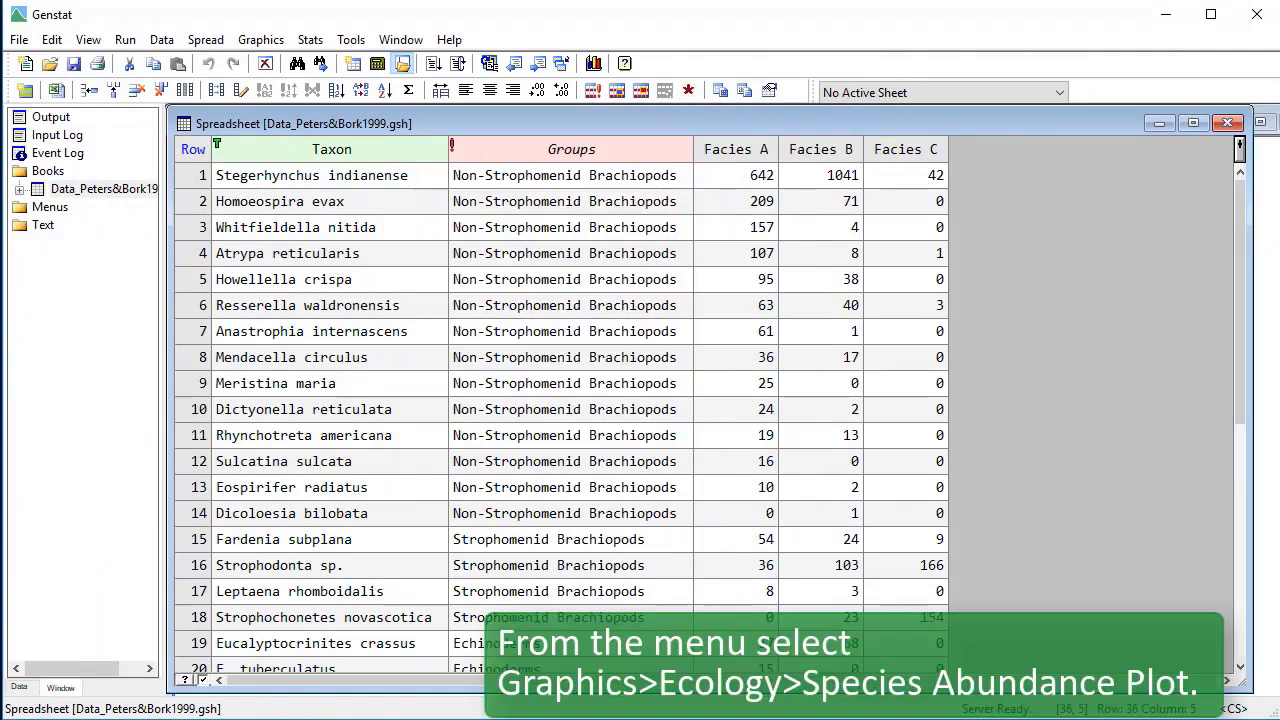
Open the Species Abundance Plot and add Facies_A, Facies_B and Facies_C as multiple-variate samples
left_click(256, 40)
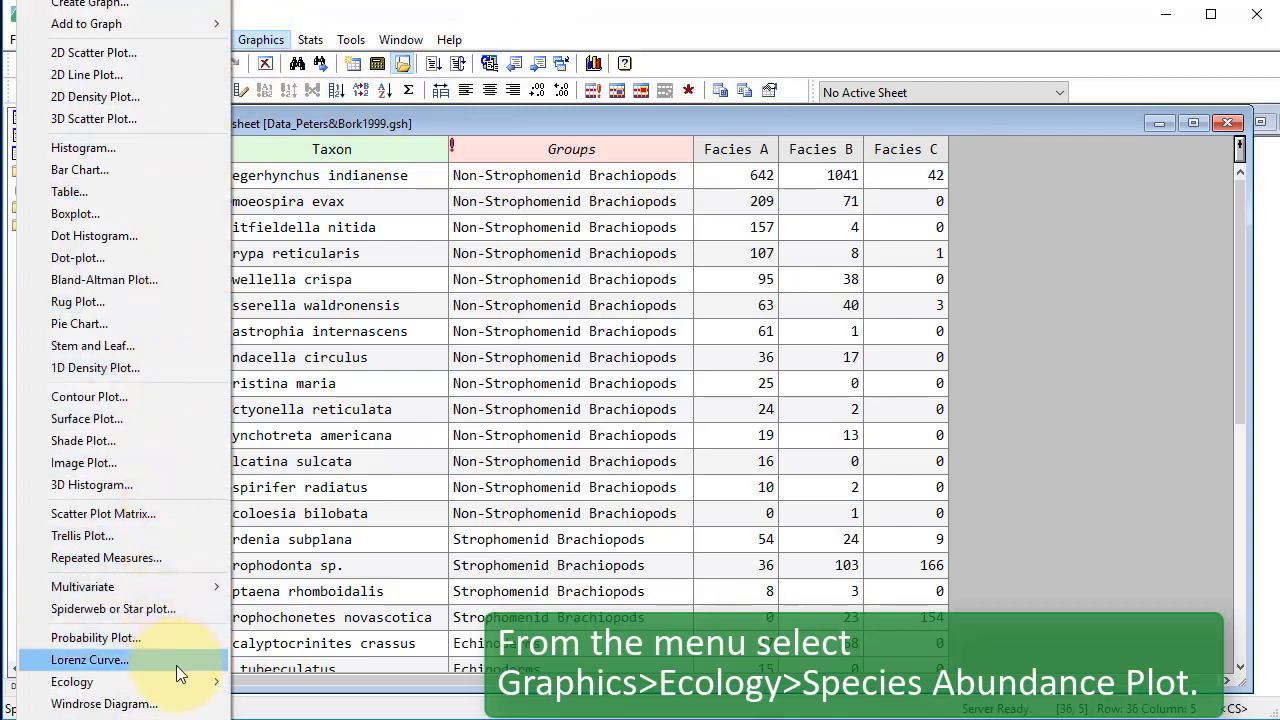
mouse_move(178, 681)
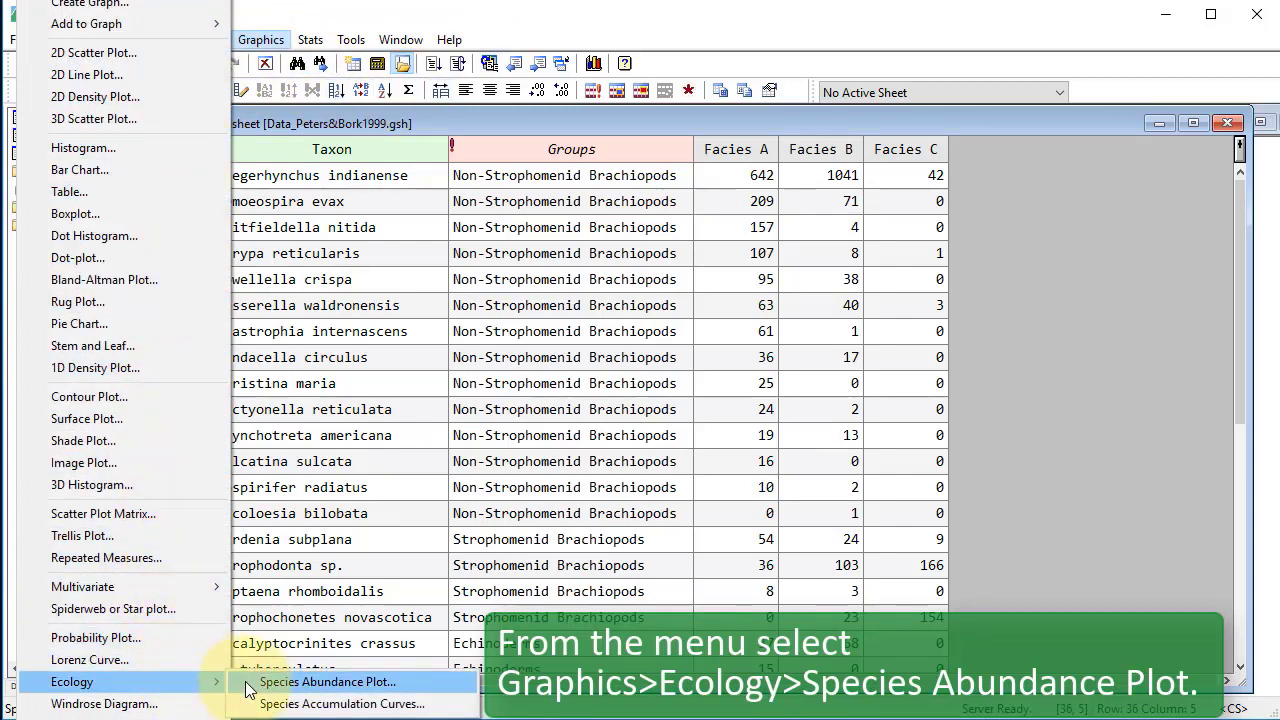
left_click(250, 685)
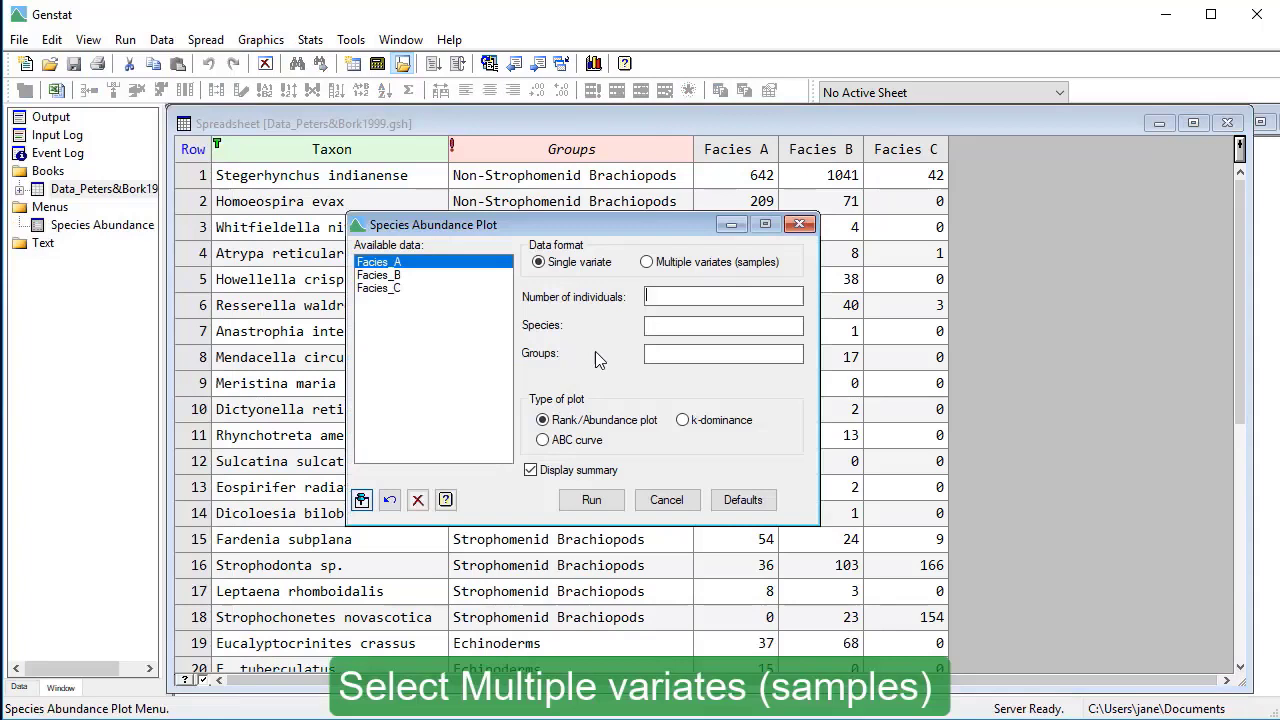
left_click(647, 263)
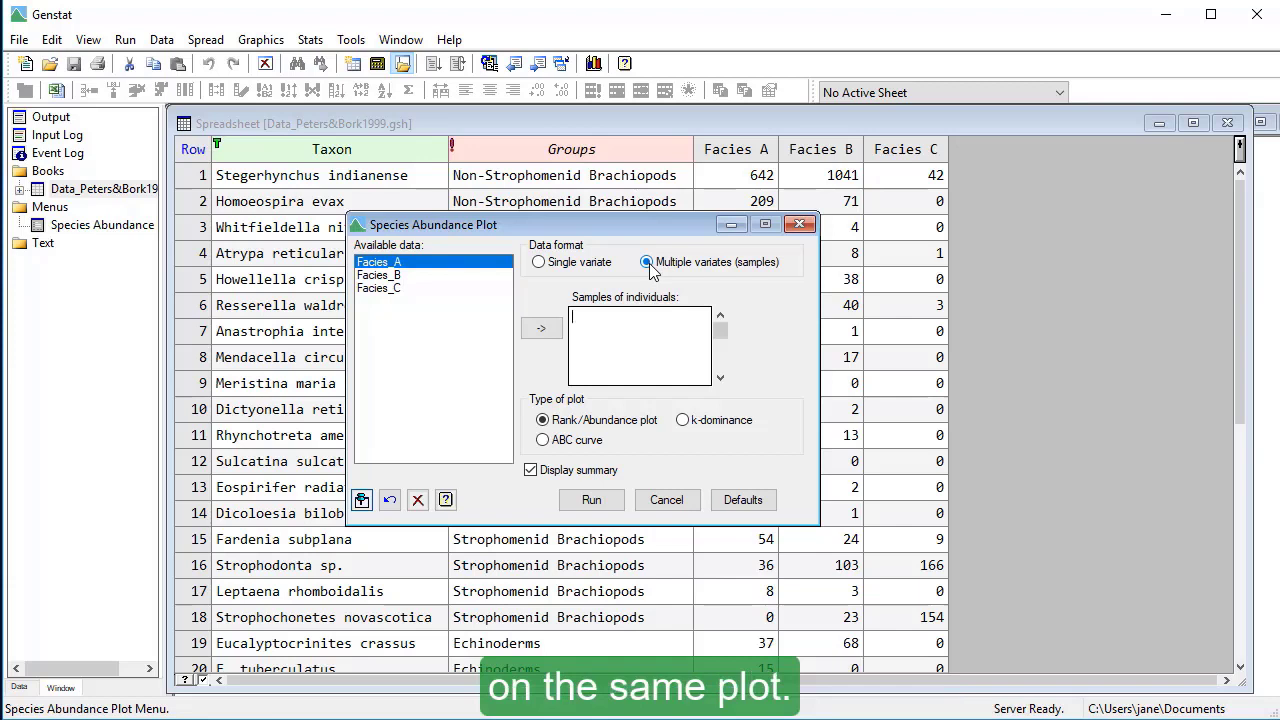
left_click(397, 290, "shift")
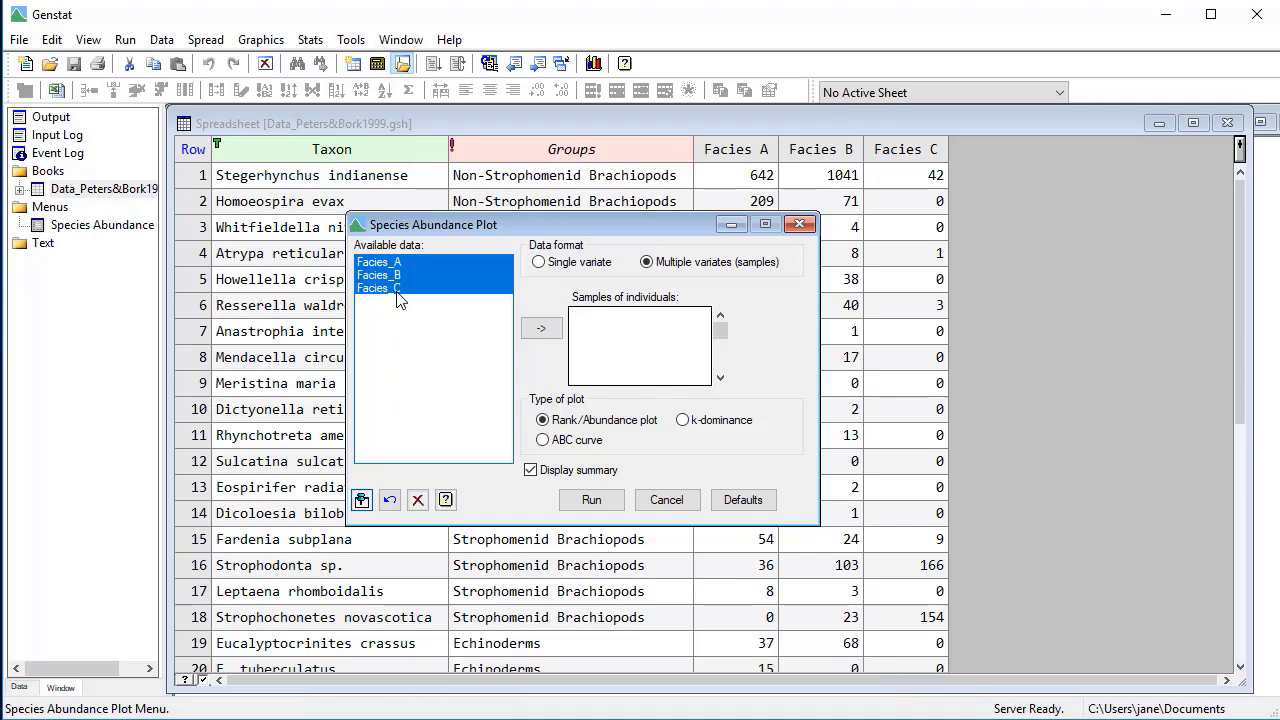
left_click(541, 328)
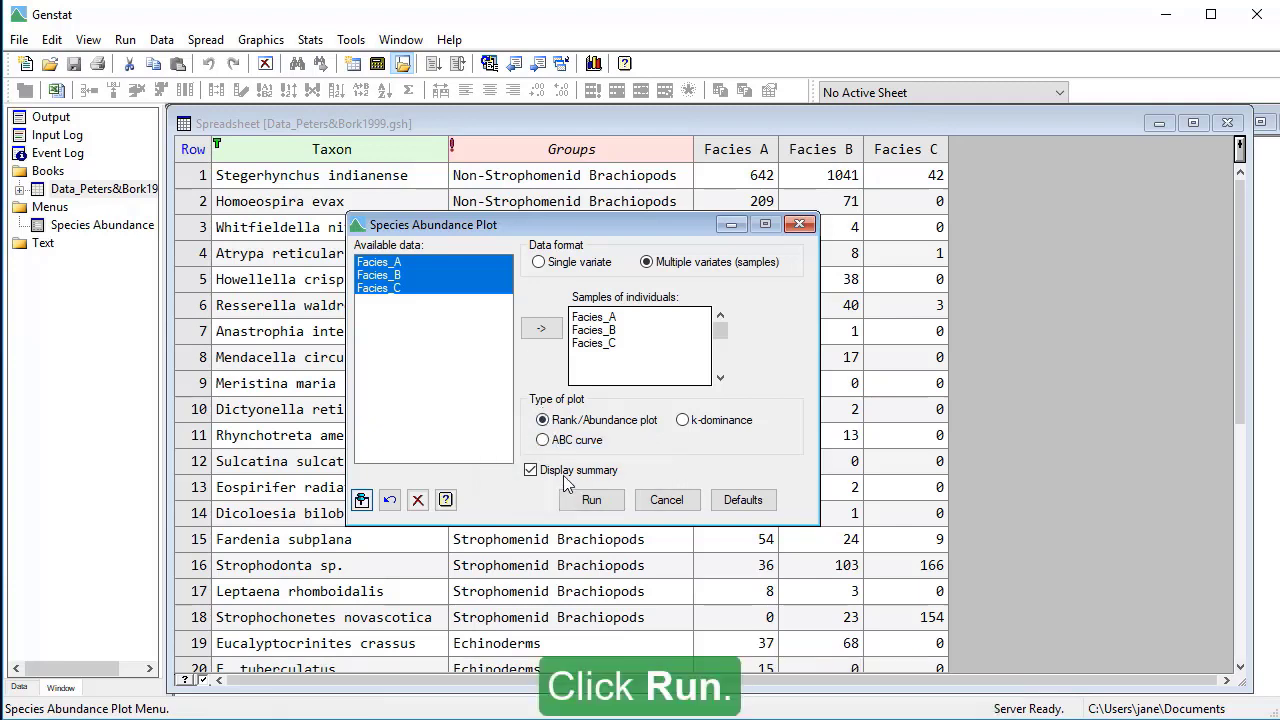
Draw the rank/abundance plot for Facies_A, Facies_B and Facies_C
left_click(589, 500)
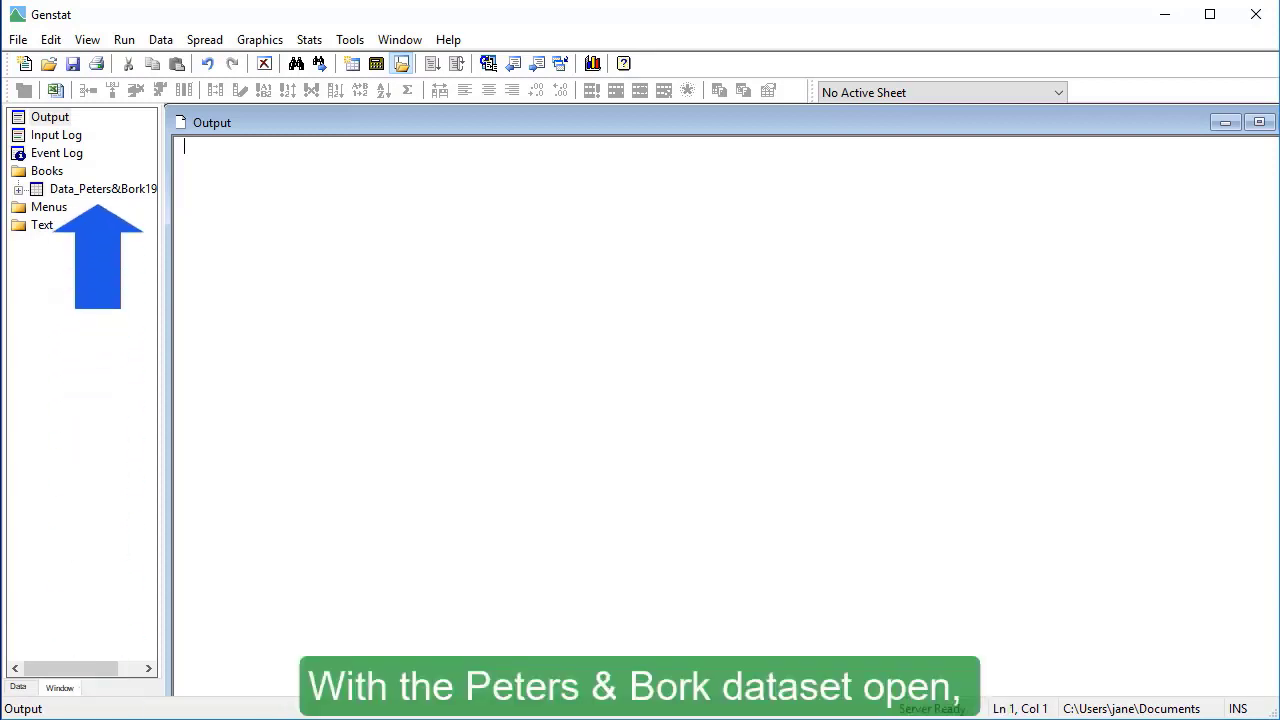
In Diversity Indices, add Facies_A to Facies_C as multiple samples and request the Shannon index
left_click(323, 40)
mouse_move(299, 63)
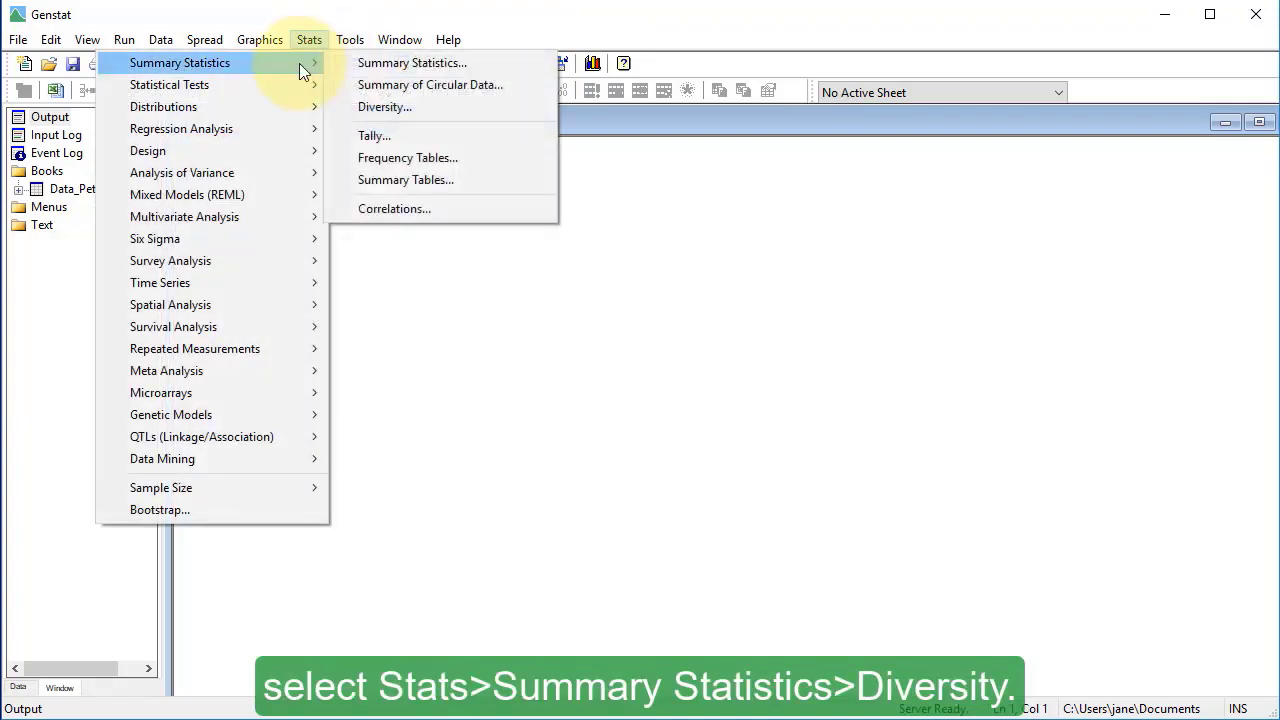
left_click(333, 108)
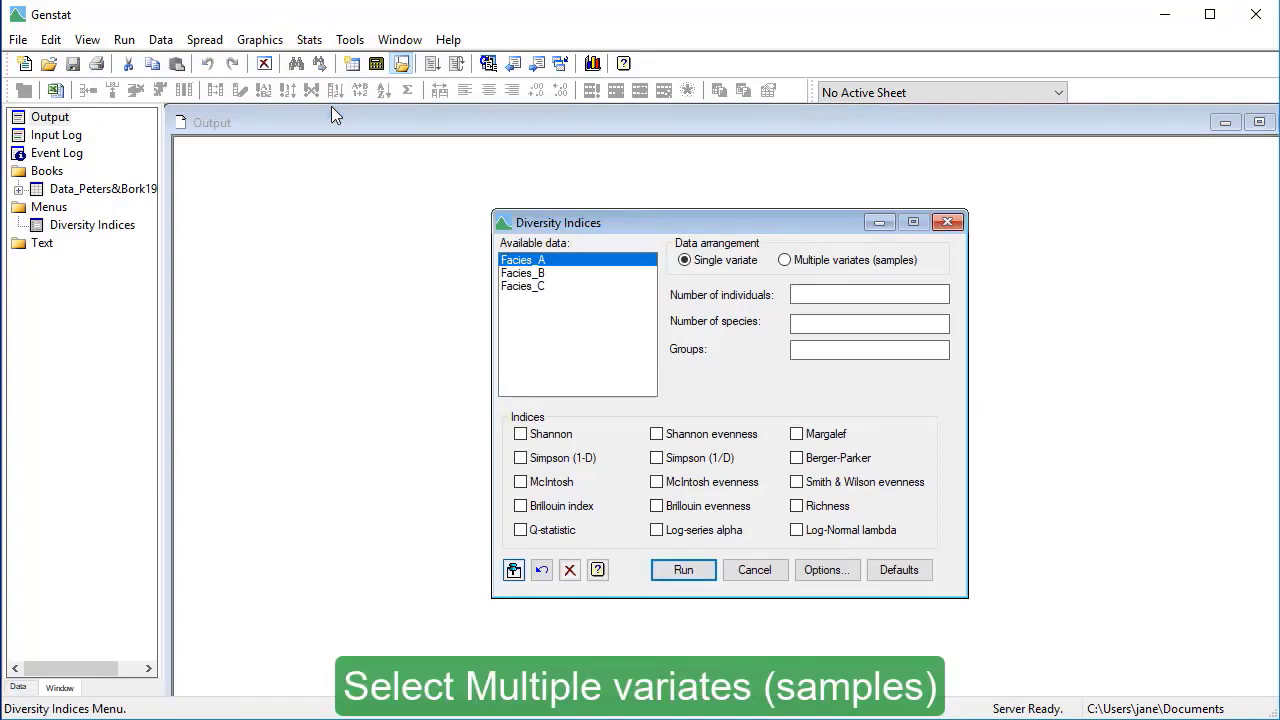
left_click(785, 260)
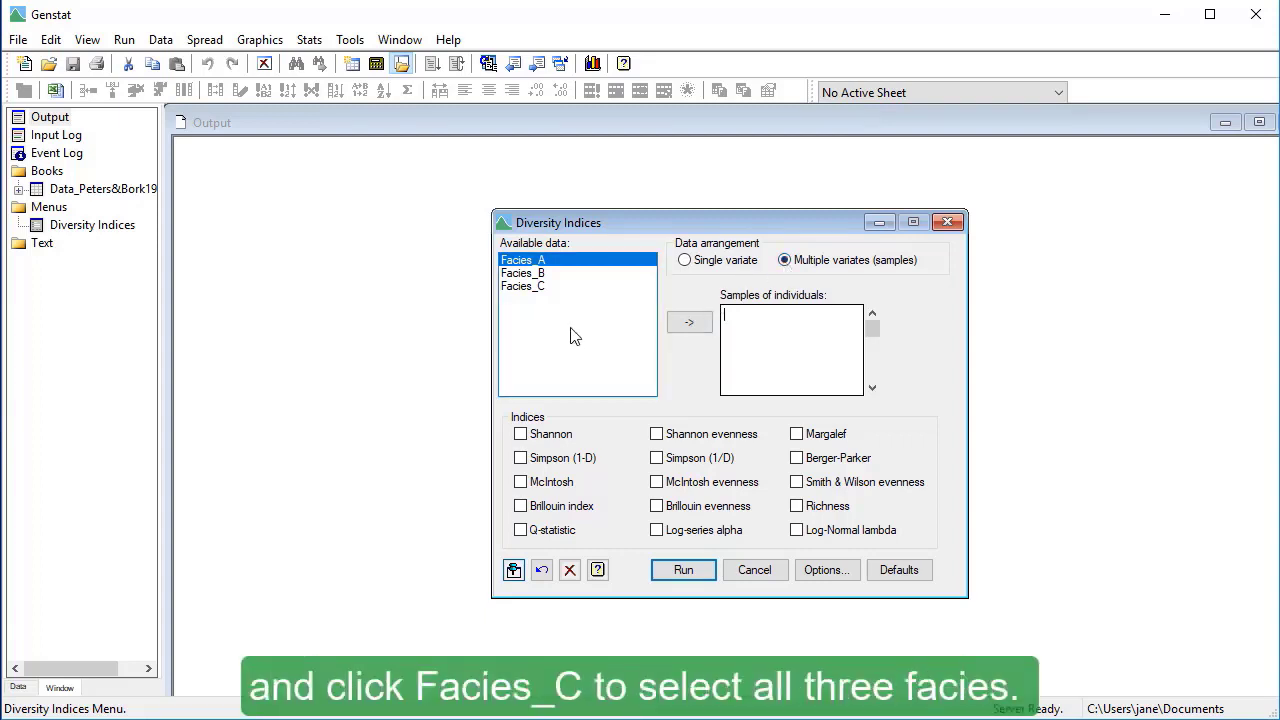
left_click(537, 288, "shift")
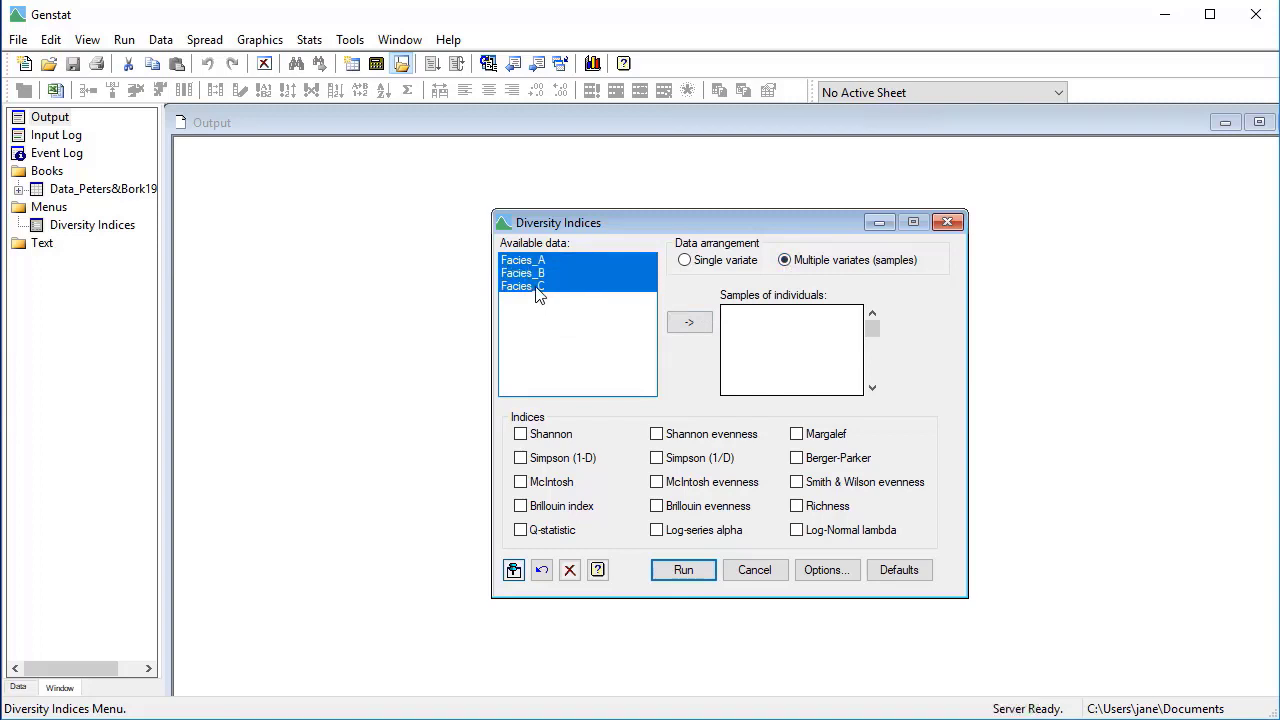
left_click(676, 326)
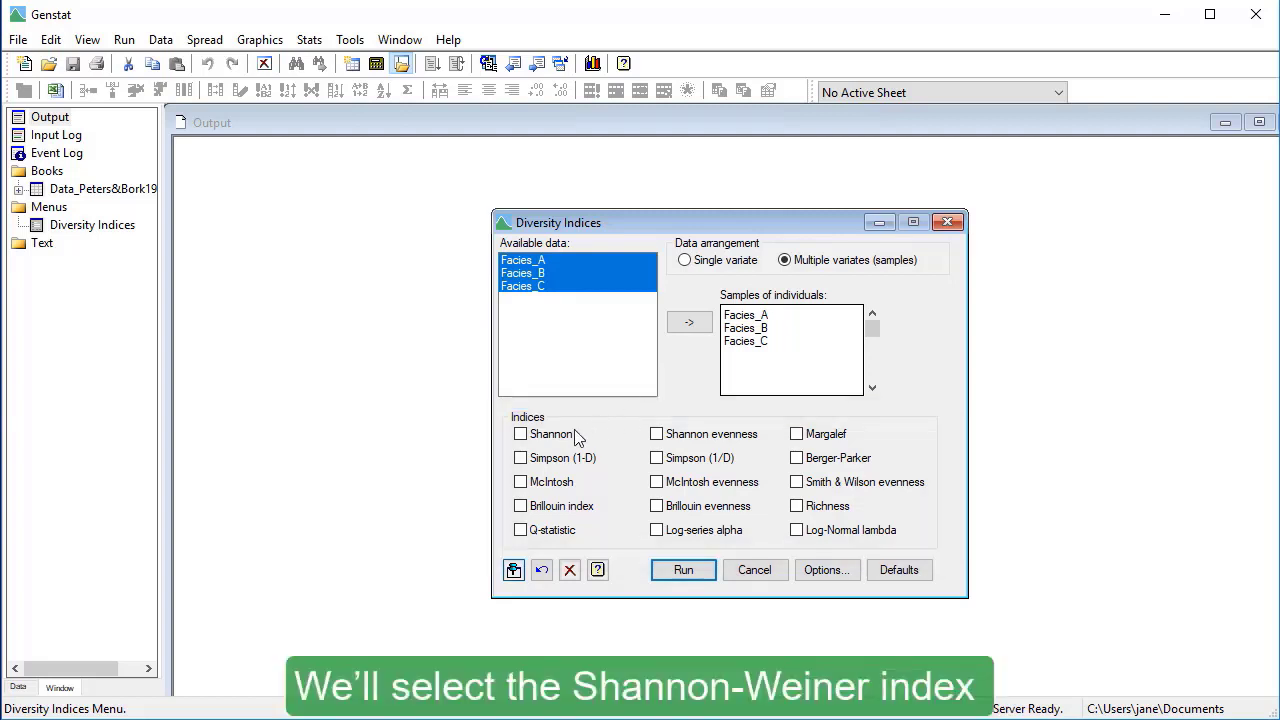
left_click(521, 438)
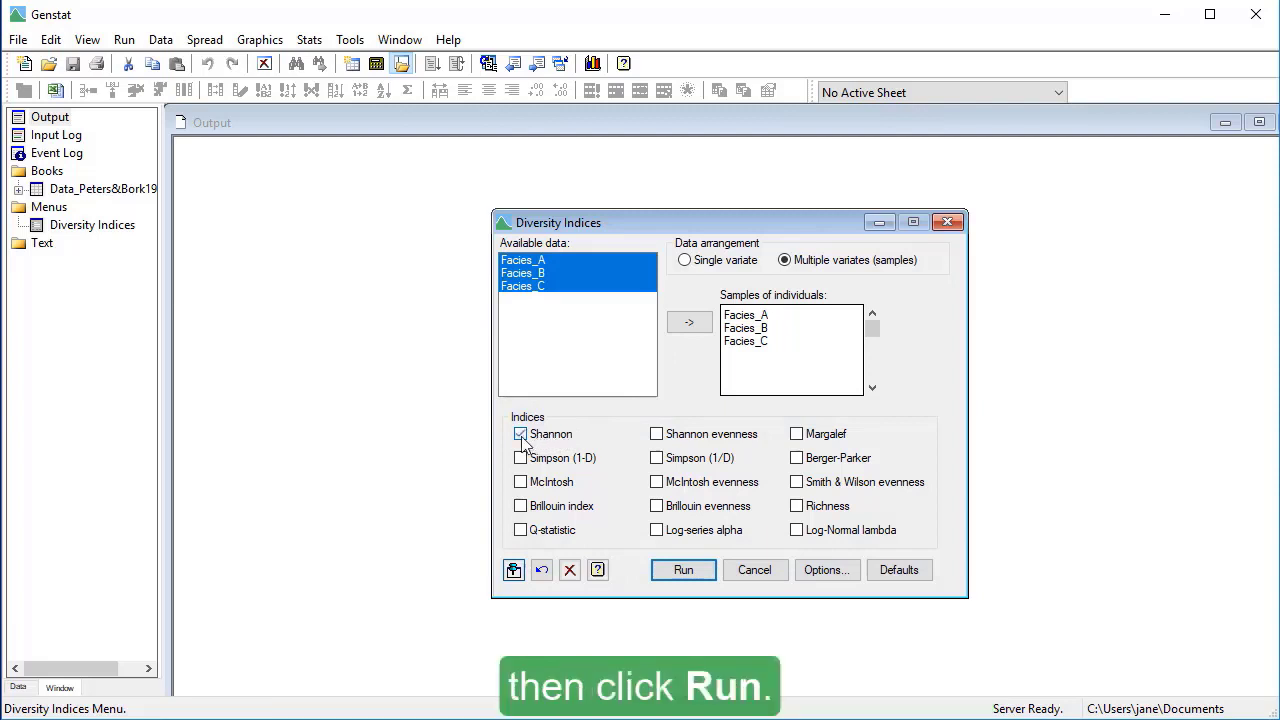
Calculate Shannon-Weiner H: 2.464, 1.852 and 1.131 for Facies_A–C, 2.383 overall
left_click(672, 572)
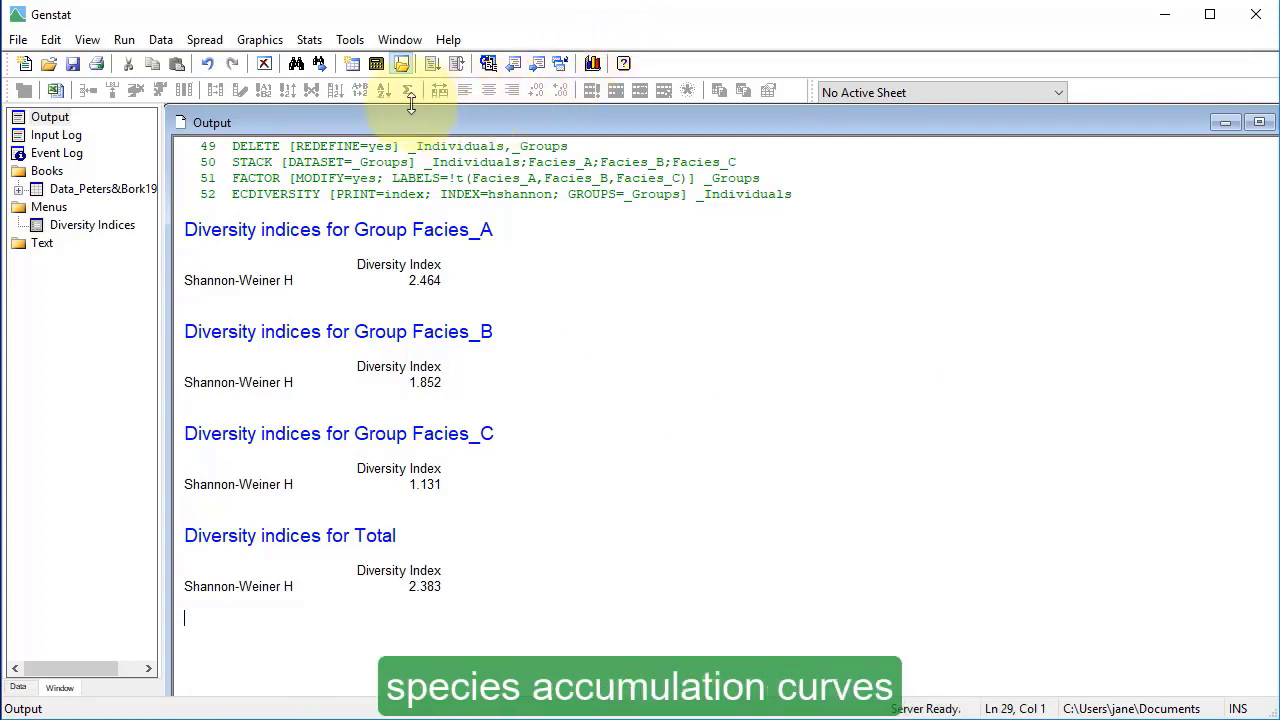
left_click(310, 40)
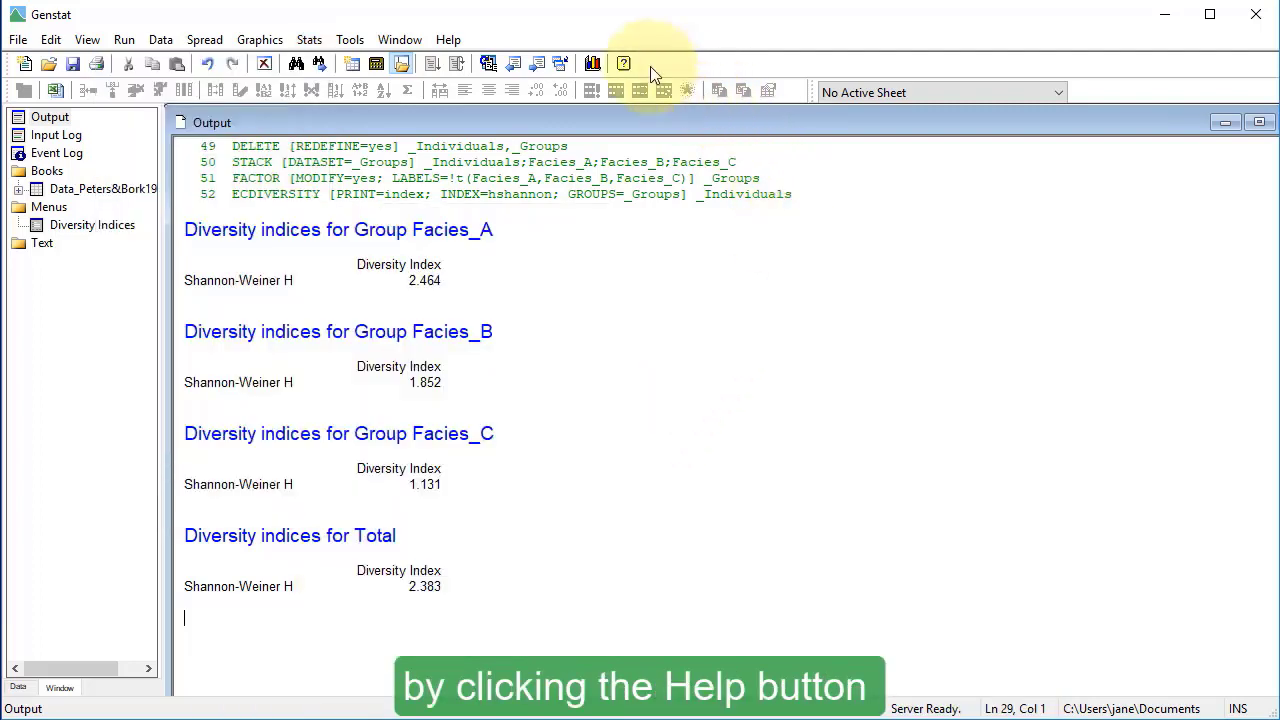
Search the online Genstat knowledge base for 'species accumulation curves' and open that article
left_click(623, 64)
left_click(414, 337)
type("spec")
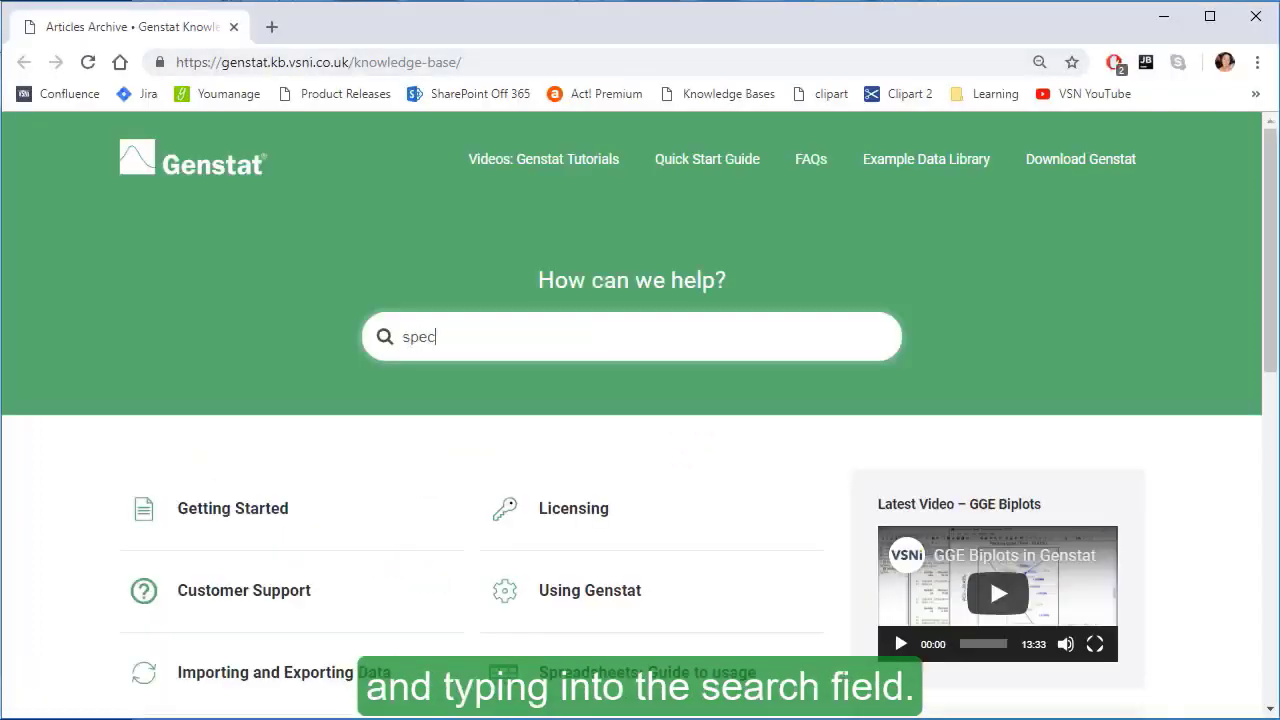
type("ies accumulation curves")
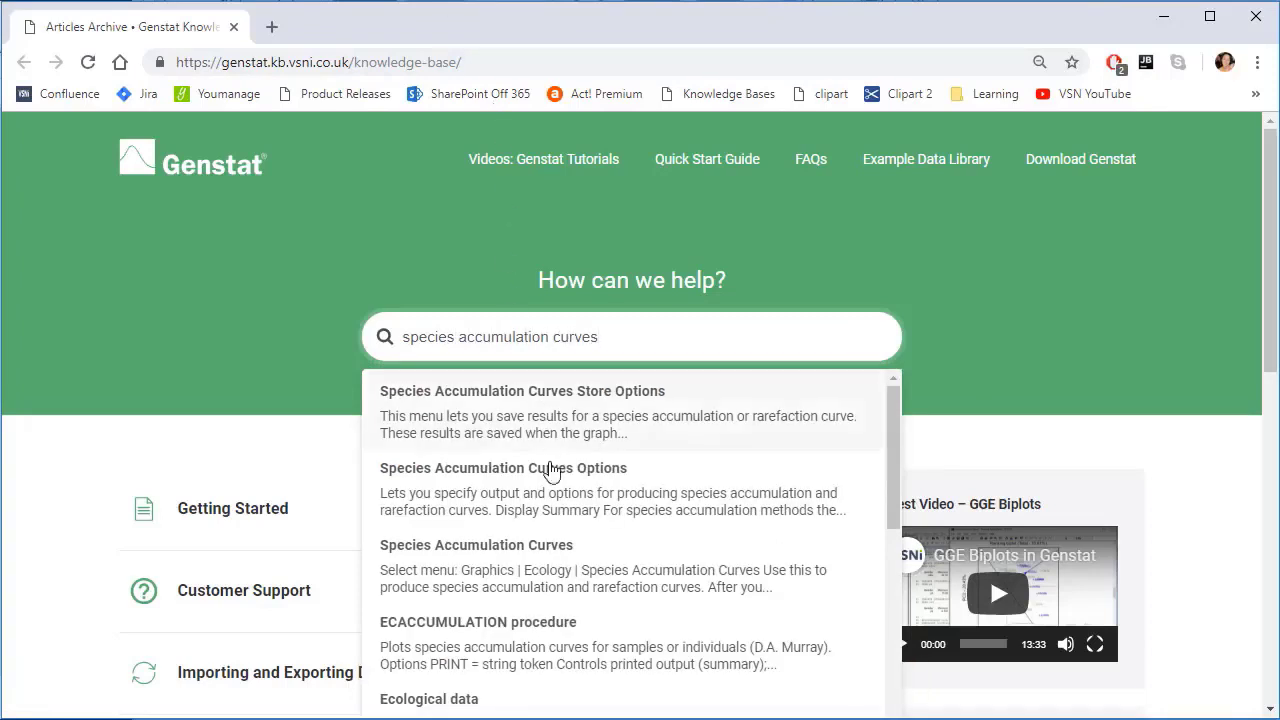
left_click(560, 545)
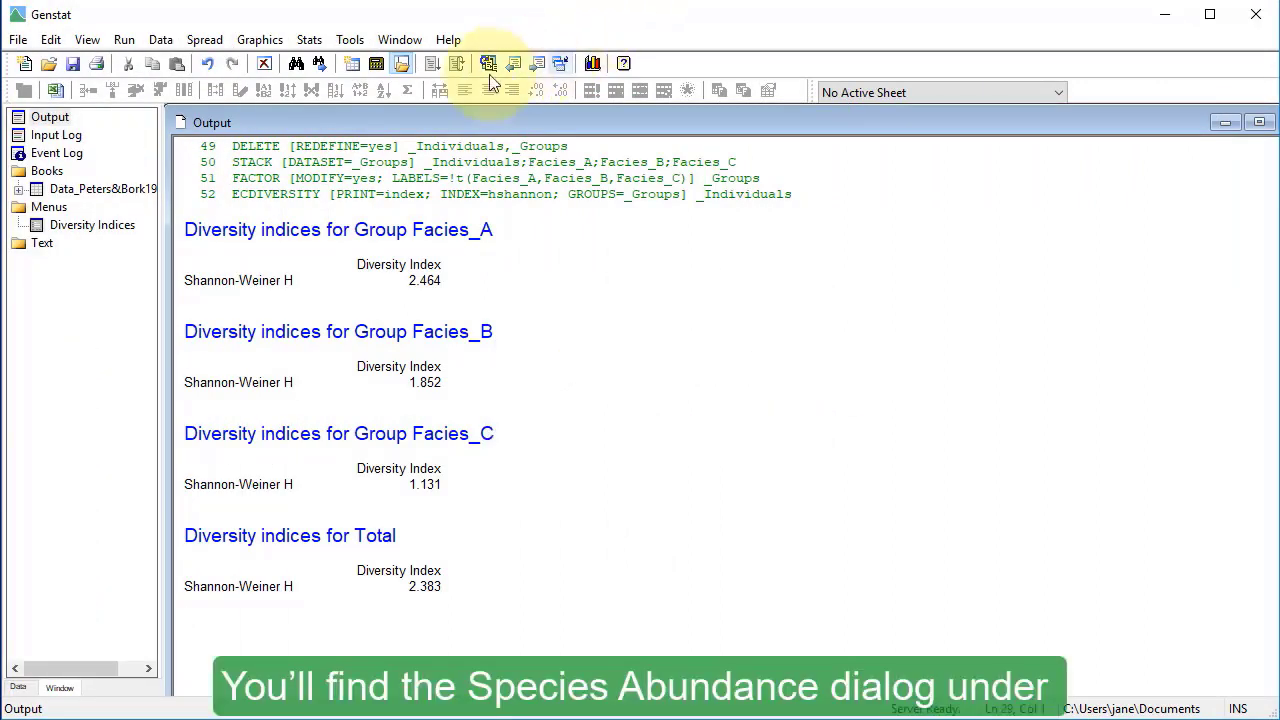
left_click(318, 40)
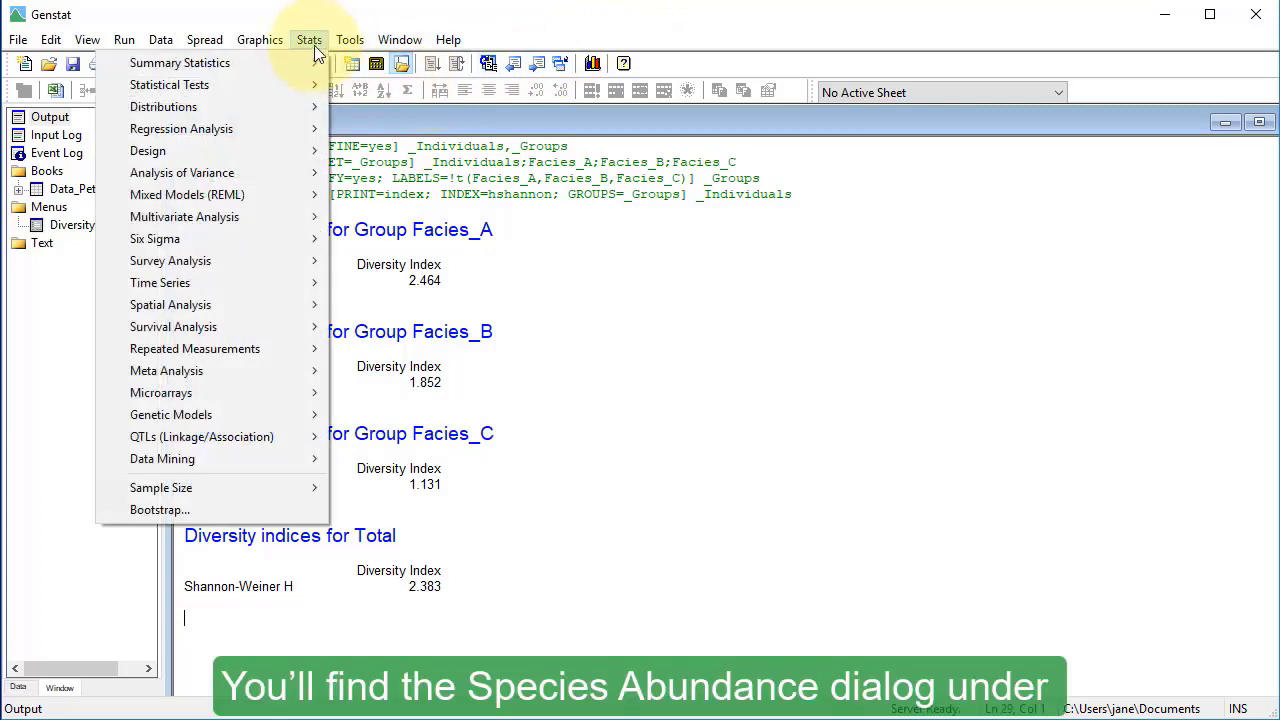
mouse_move(289, 105)
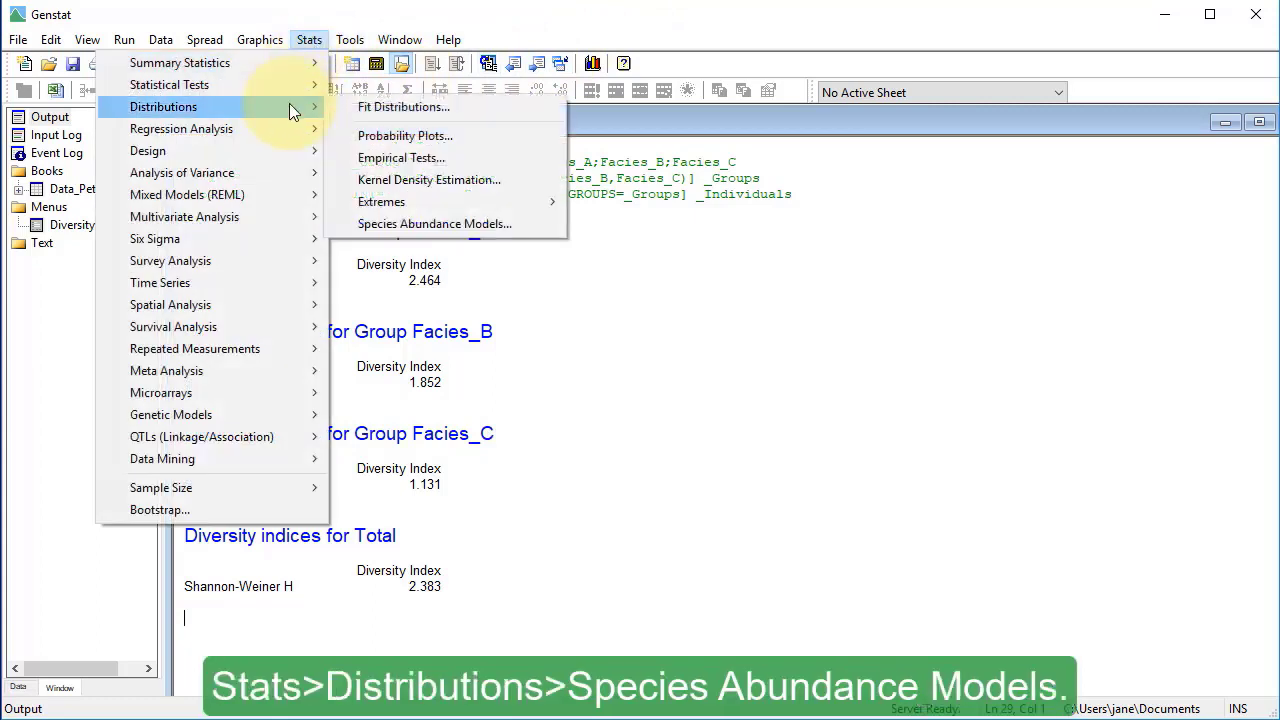
left_click(350, 230)
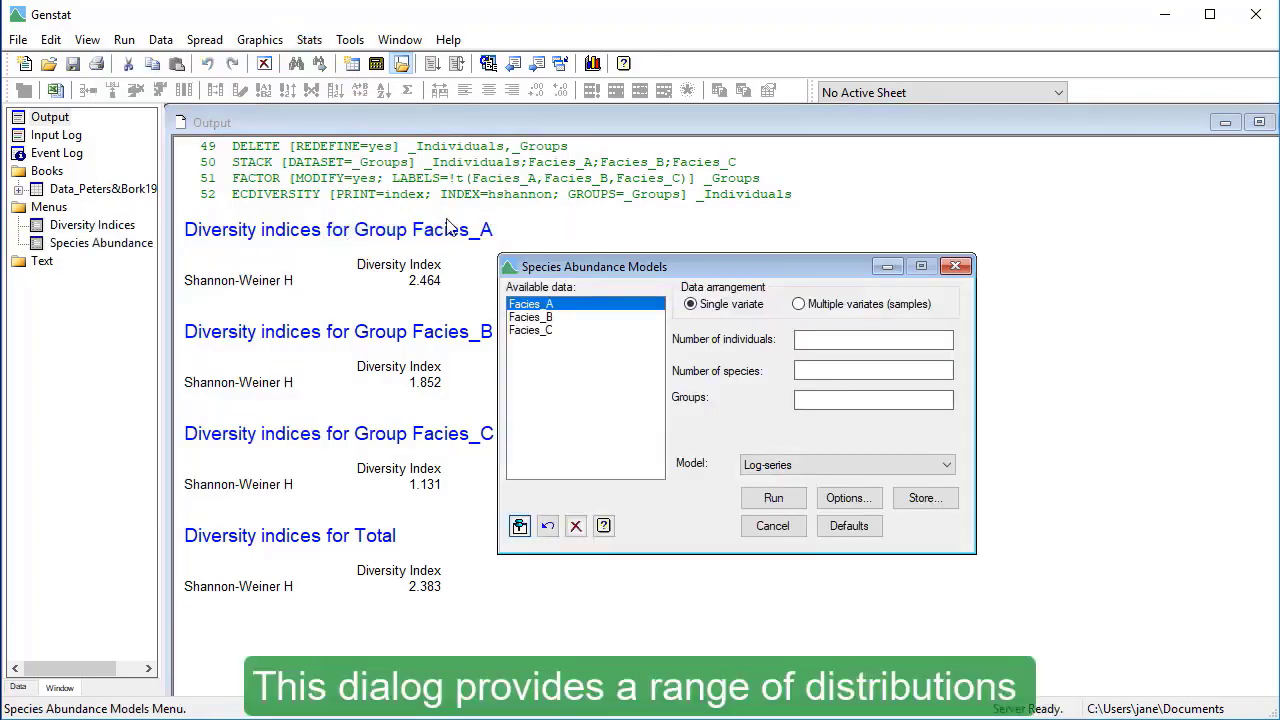
left_click(948, 465)
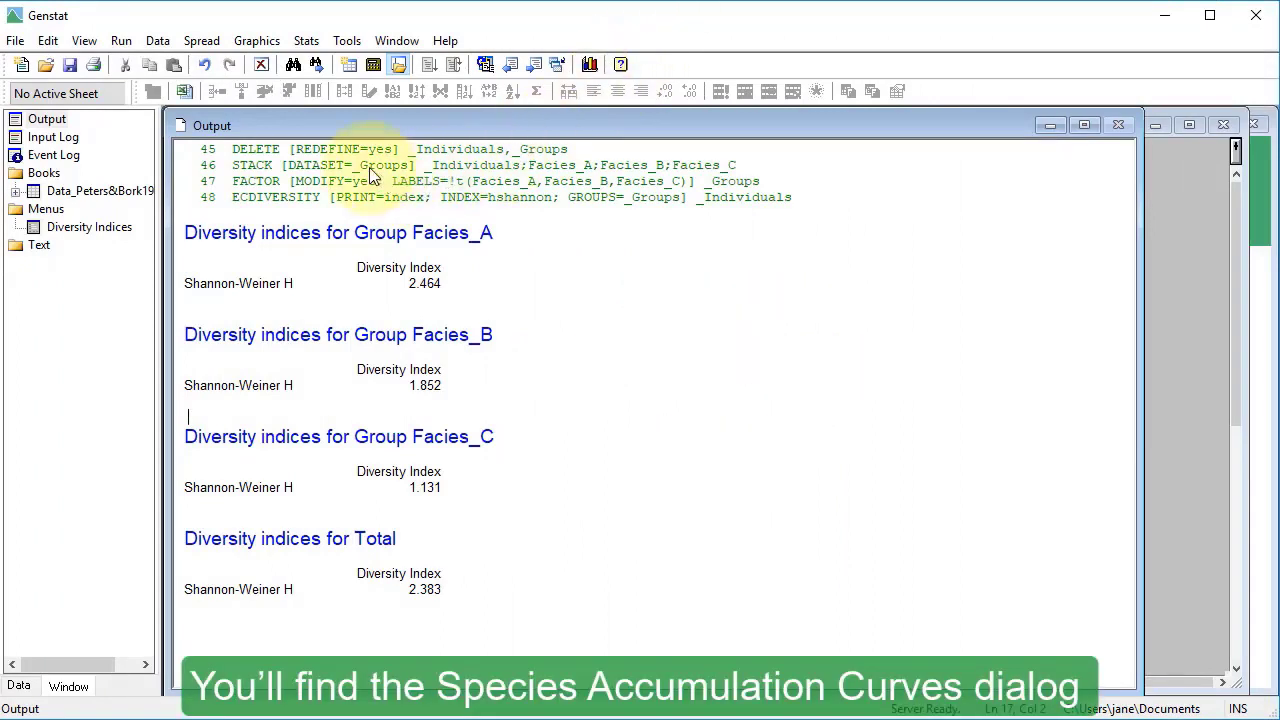
Run a Rarefaction species accumulation curve using Facies_A as the individuals data
left_click(273, 40)
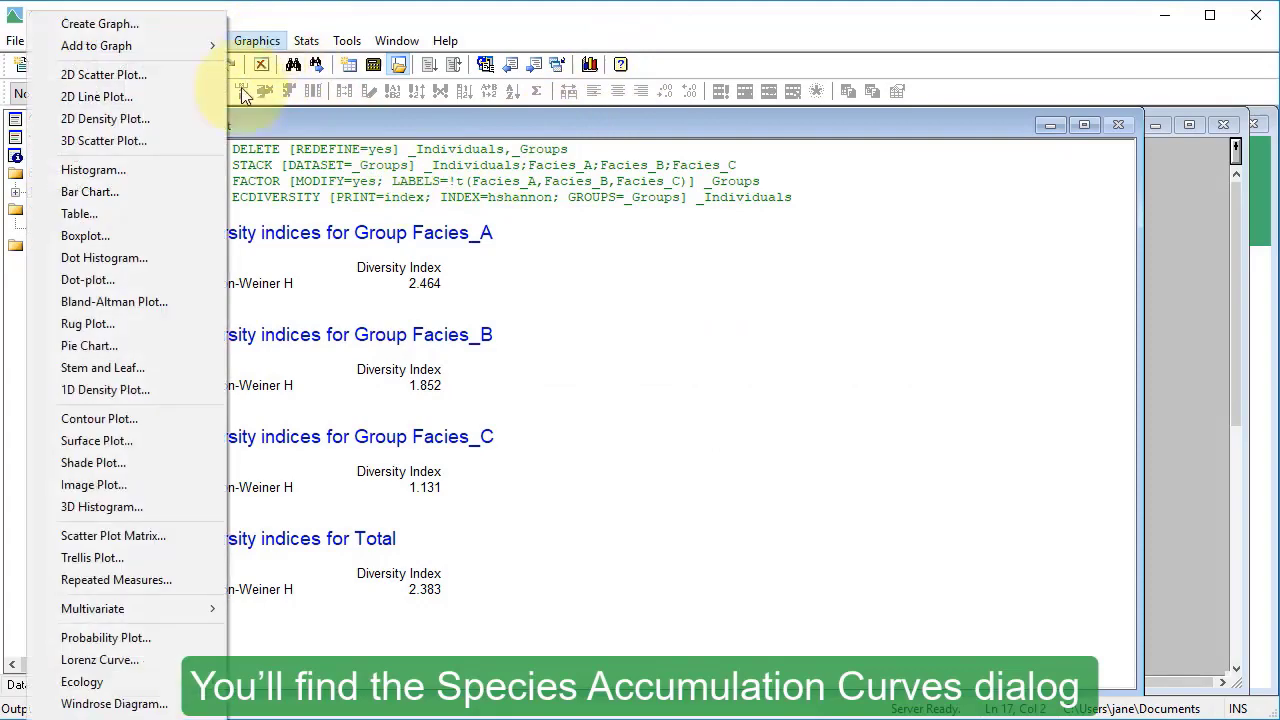
mouse_move(145, 681)
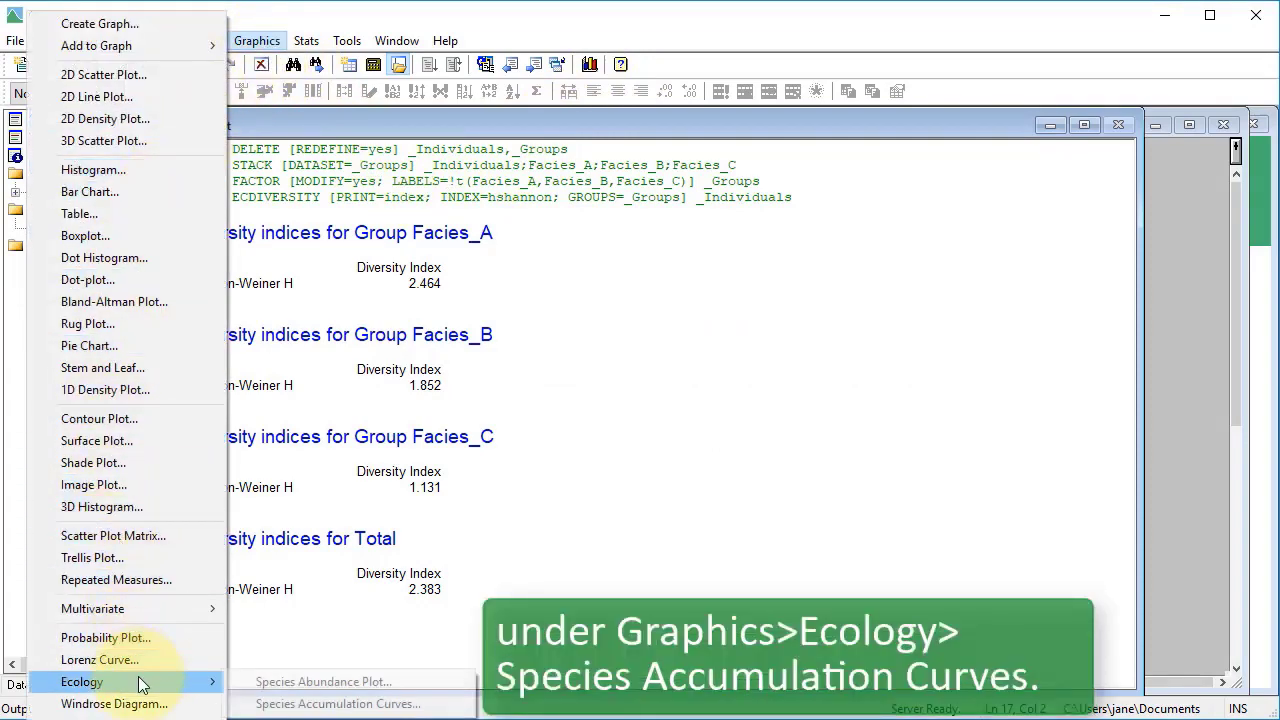
left_click(240, 705)
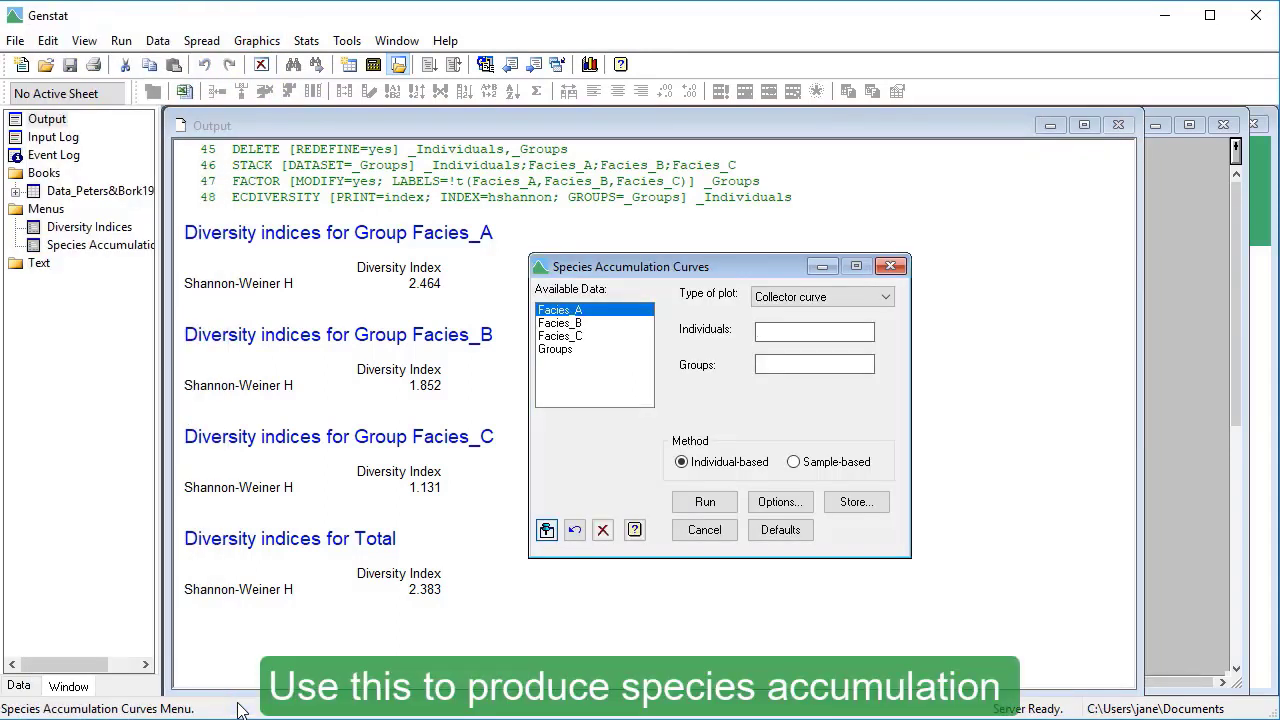
left_click(830, 298)
left_click(832, 356)
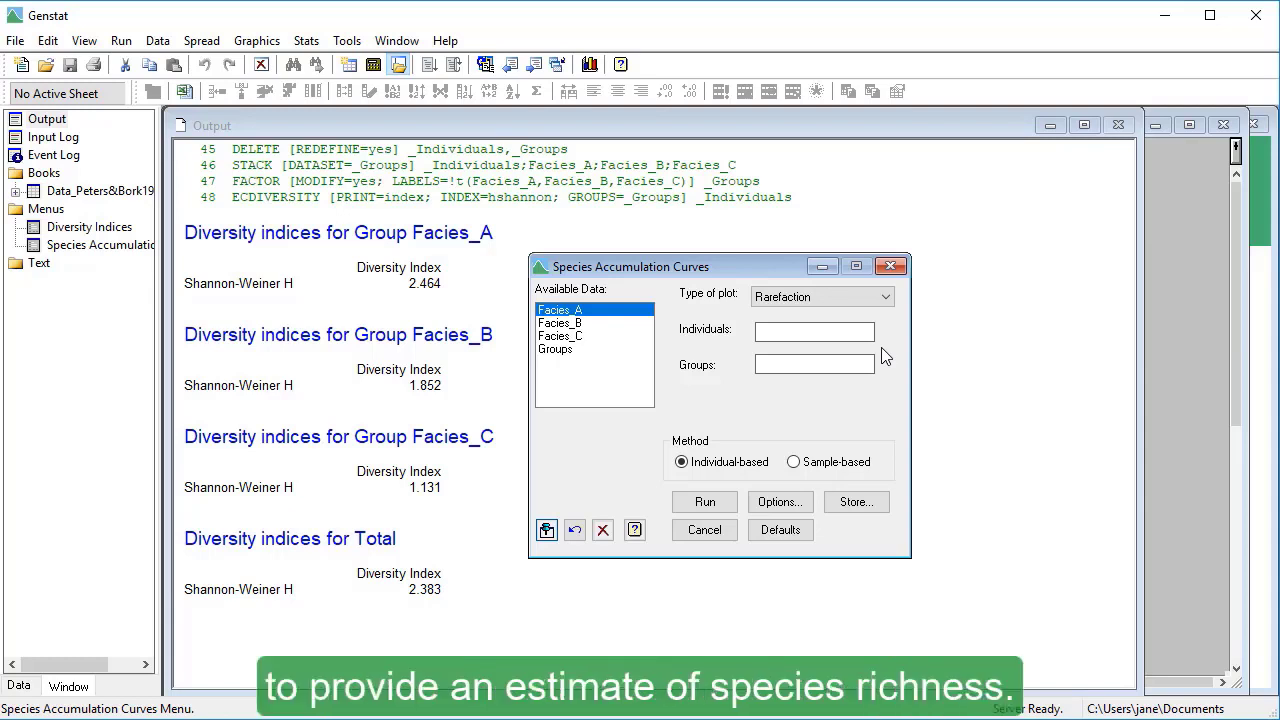
left_click(808, 333)
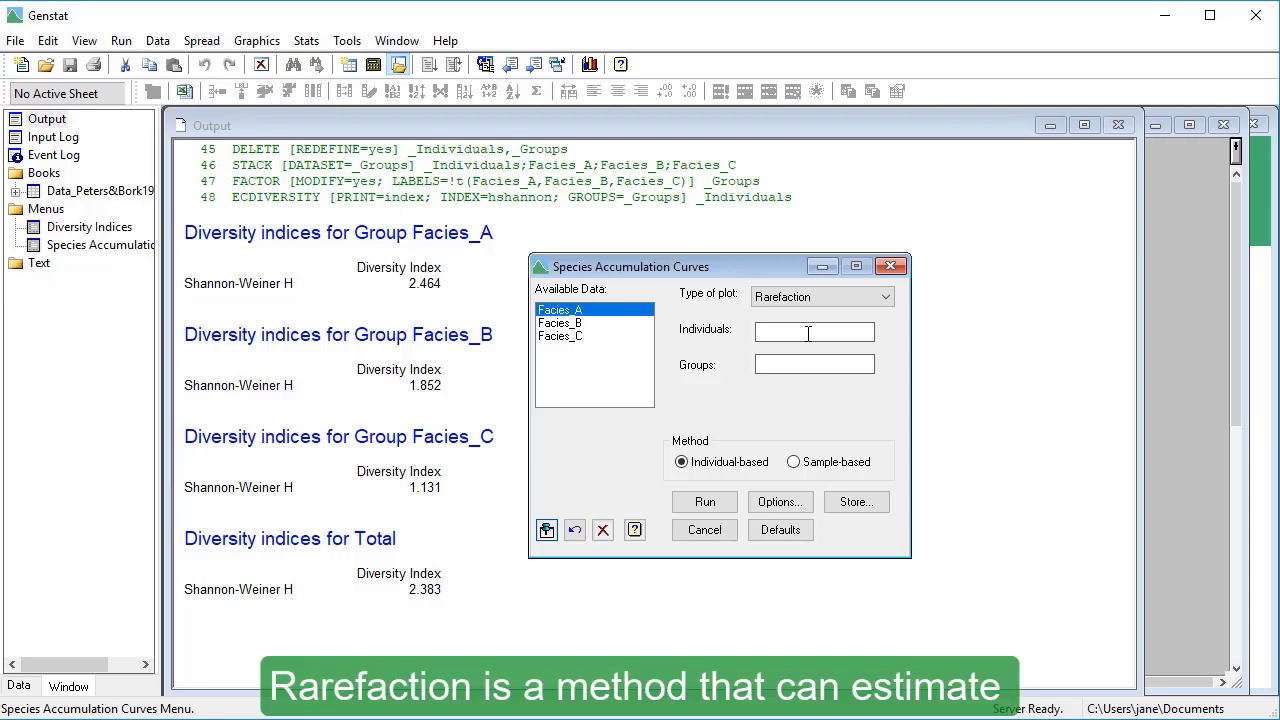
double_click(636, 312)
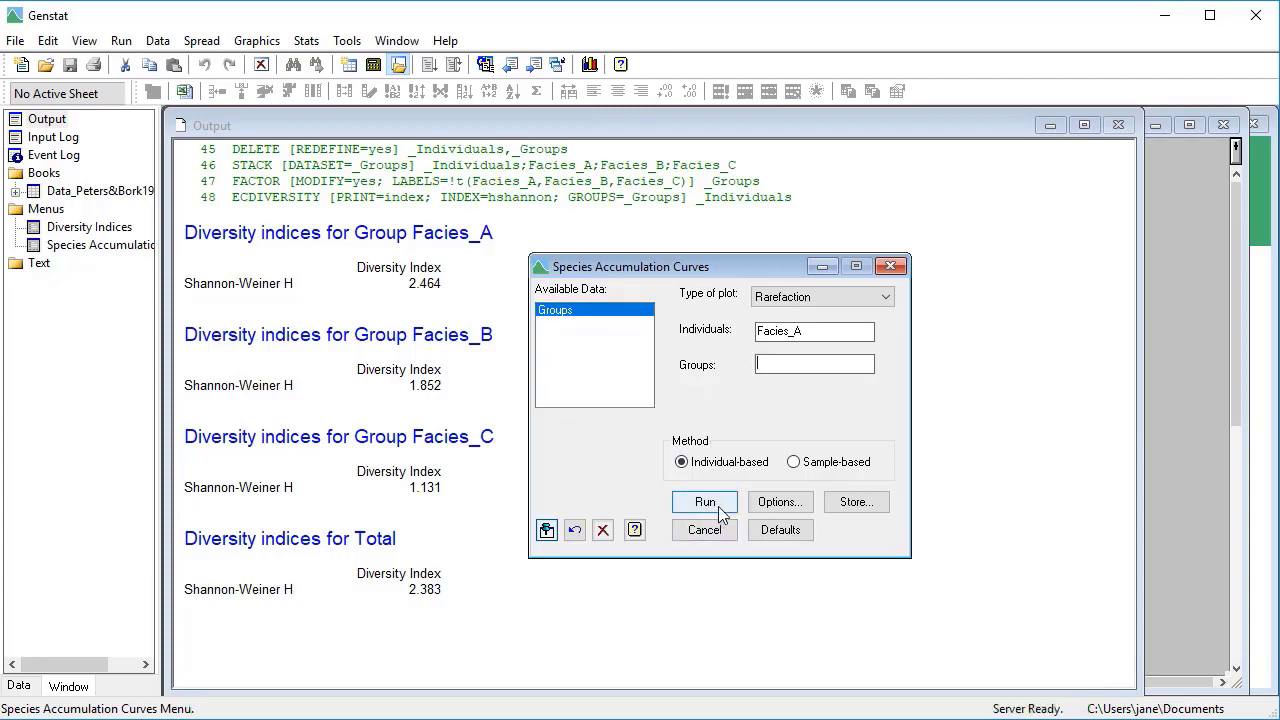
left_click(705, 502)
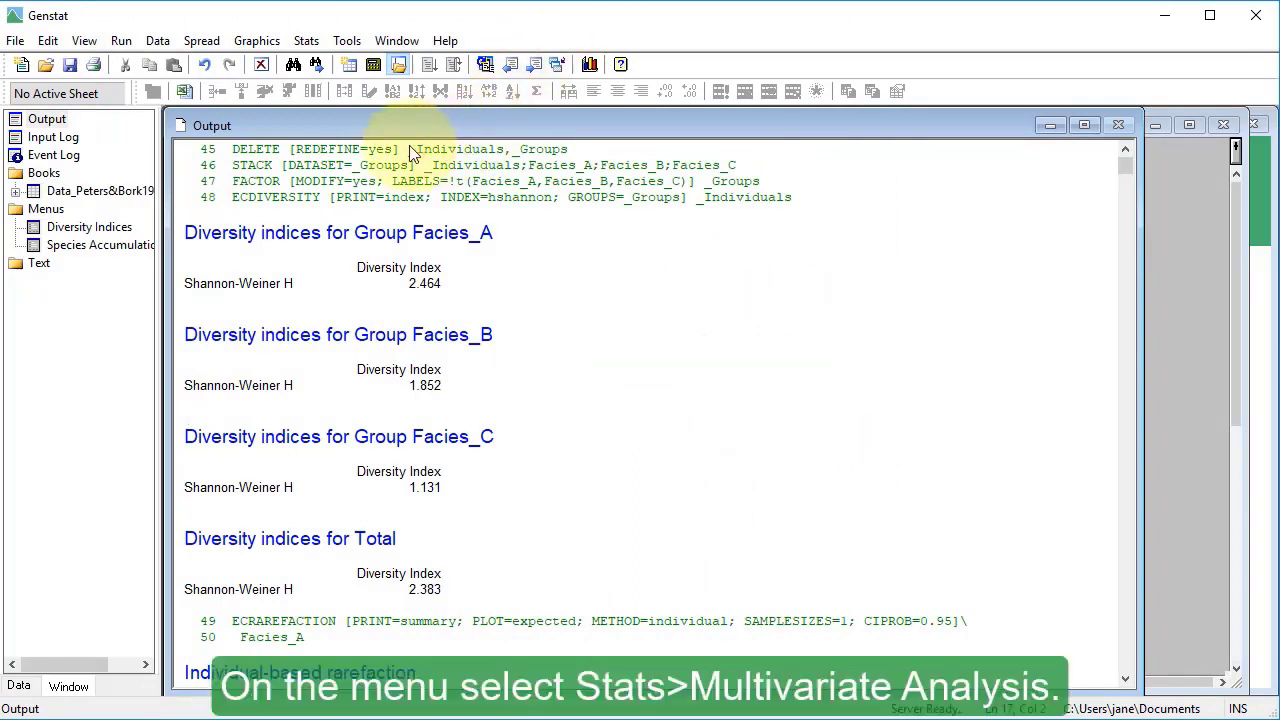
Display the Stats > Multivariate Analysis submenu of methods
left_click(317, 47)
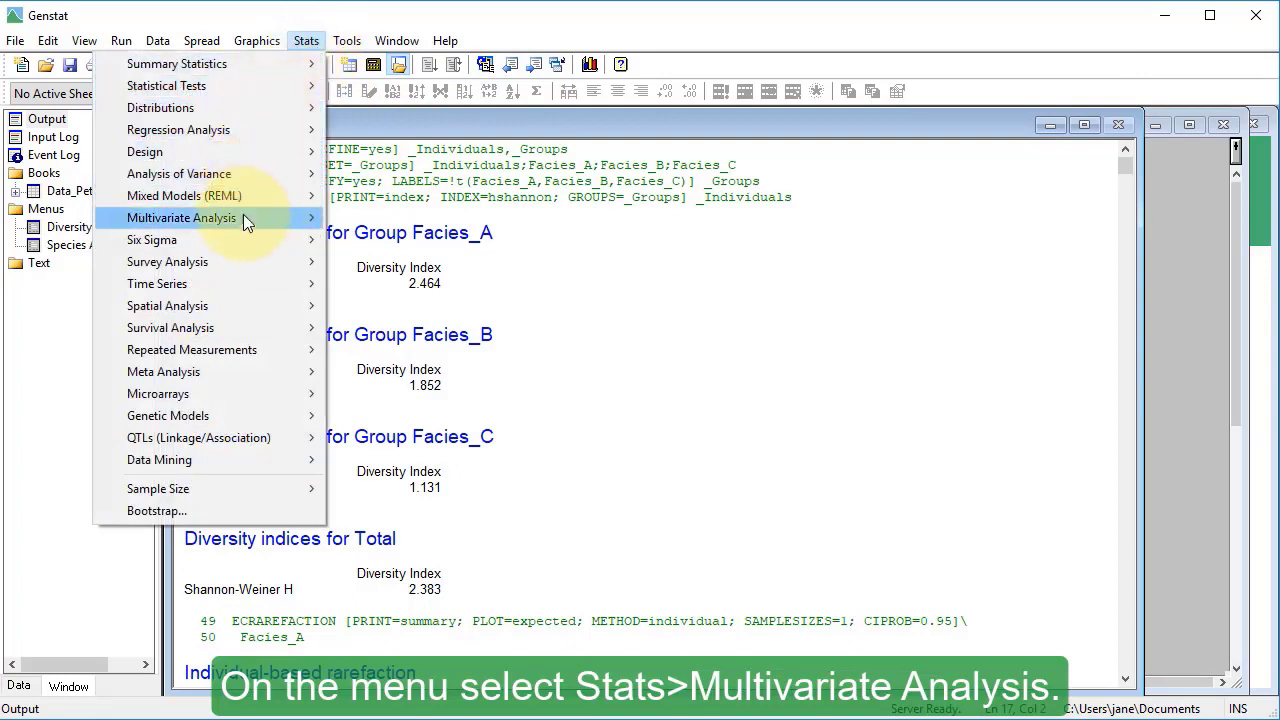
mouse_move(248, 224)
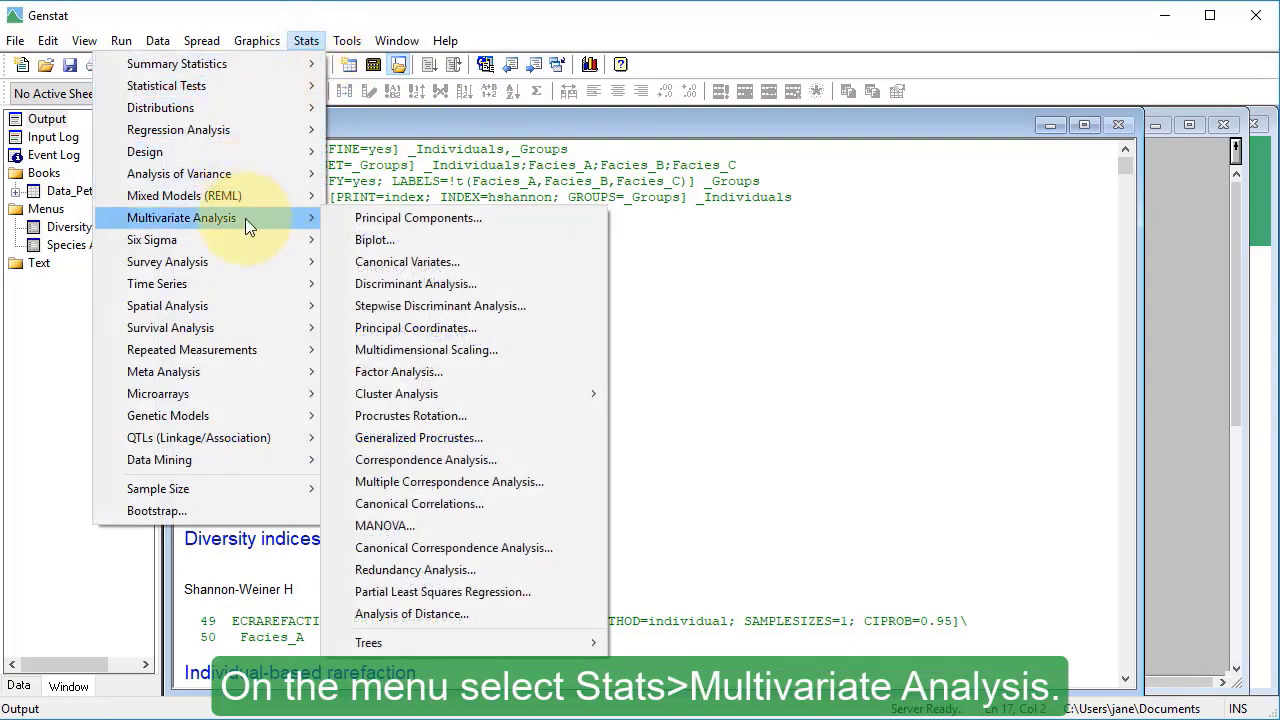